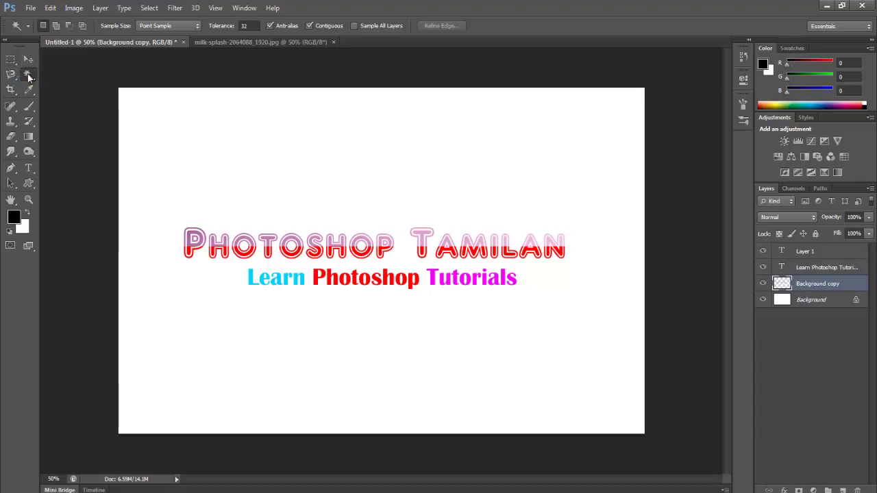
- Switch to the Magic Wand and select the white area around the 'Photoshop Tamilan' text
right_click(30, 79)
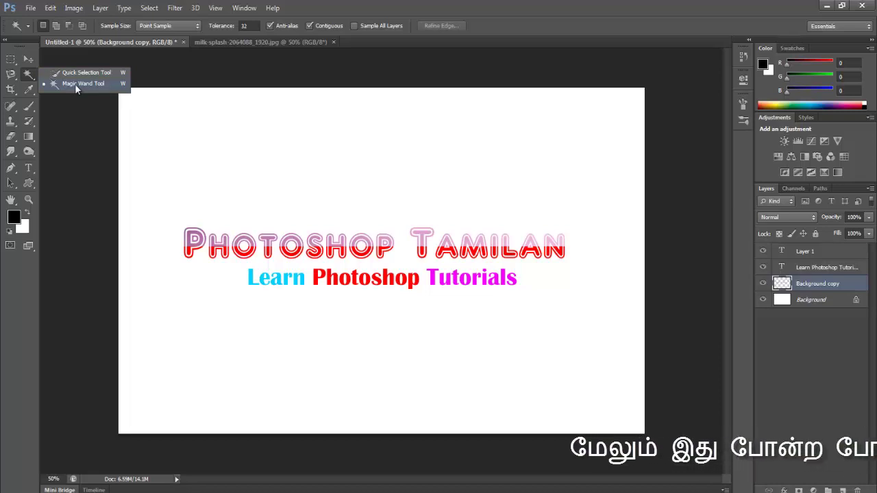
click(75, 83)
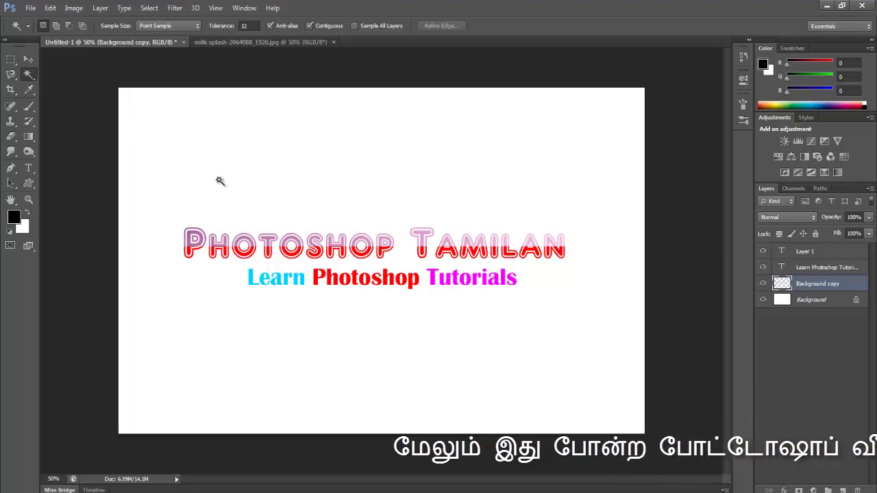
click(240, 186)
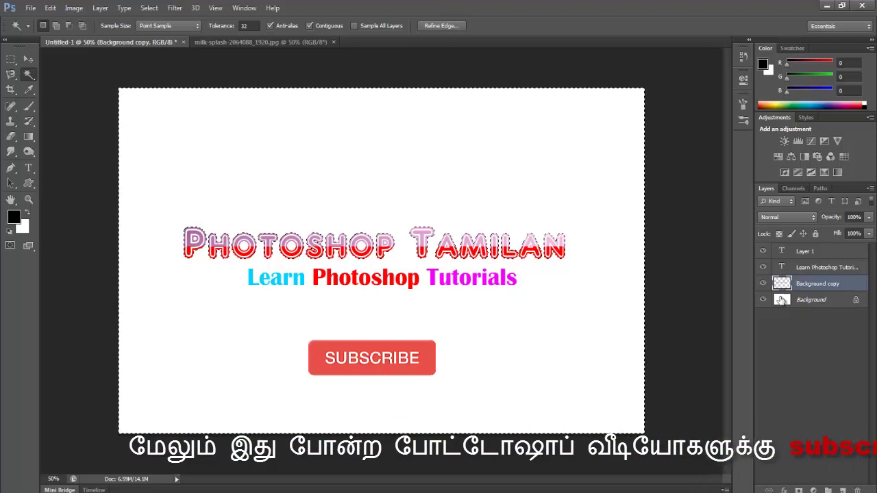
click(762, 283)
click(763, 284)
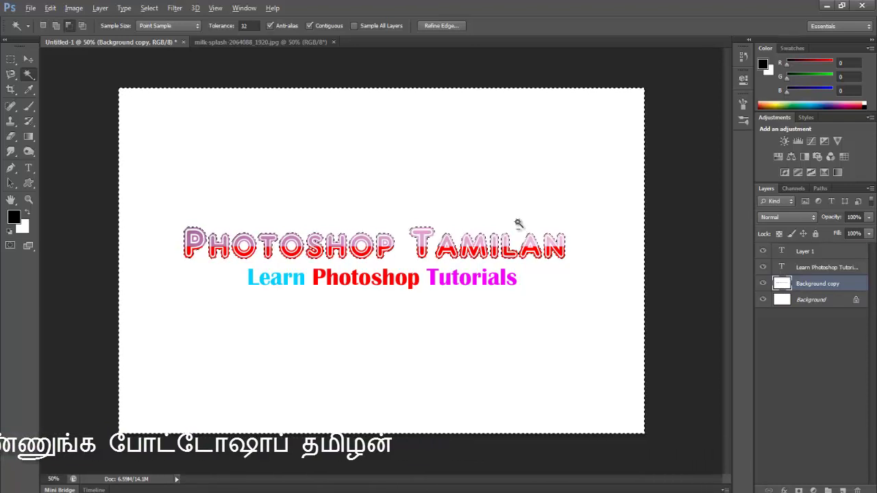
- Fill the selection with black, then set the foreground colour to blue (R 0, G 84, B 254)
key(alt+BackSpace)
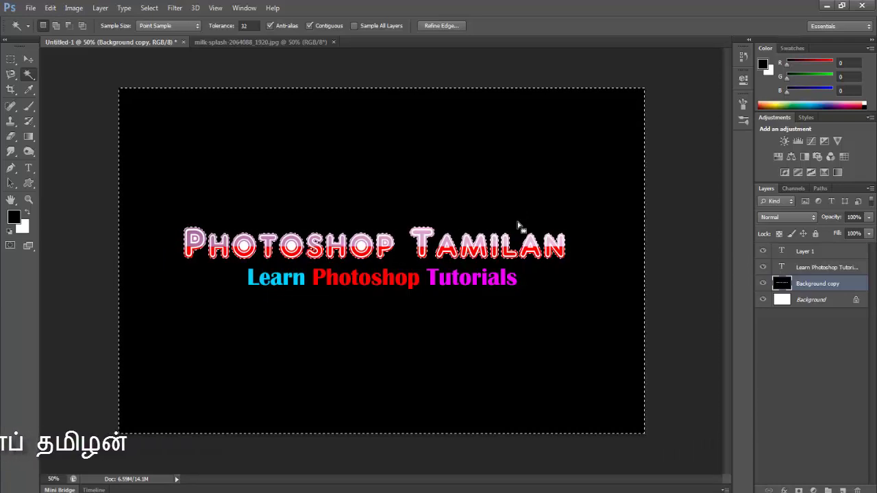
click(14, 216)
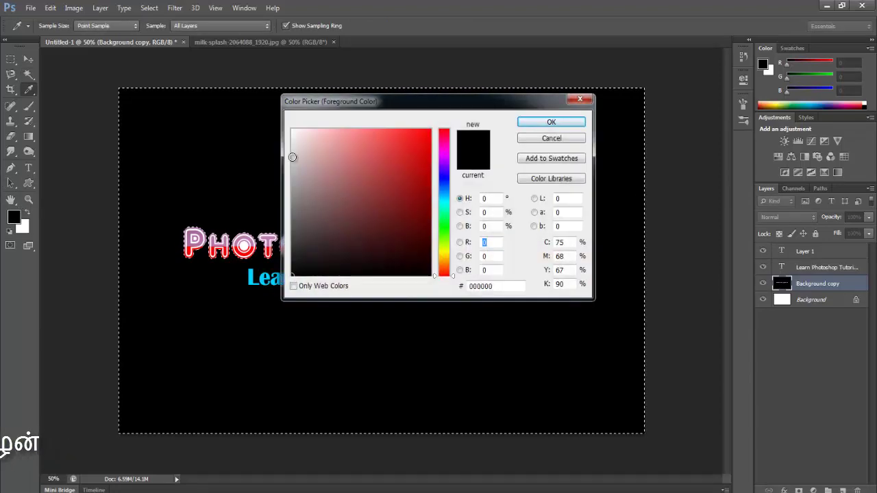
text(254)
click(551, 122)
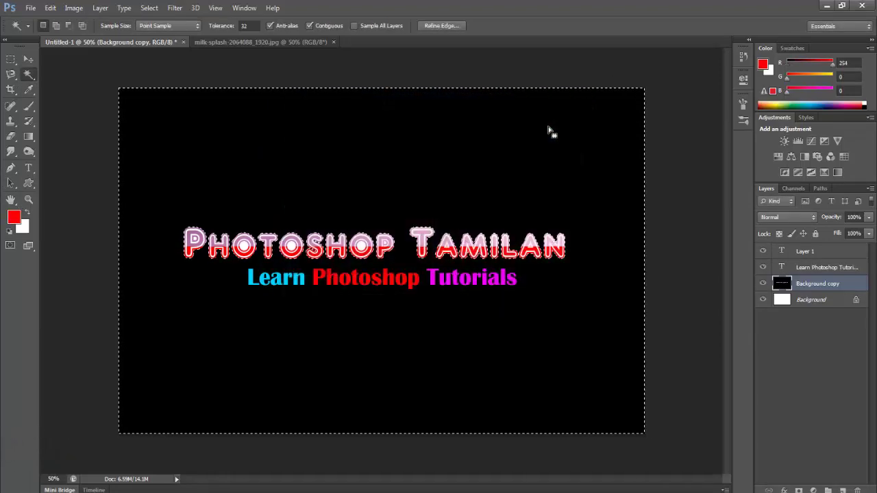
click(17, 219)
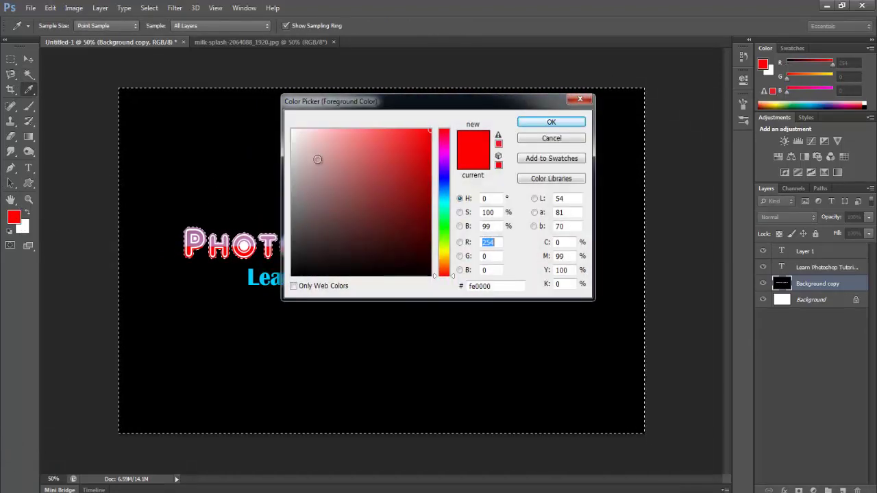
click(444, 187)
click(524, 122)
- Fill the selected background with blue and deselect
key(w)
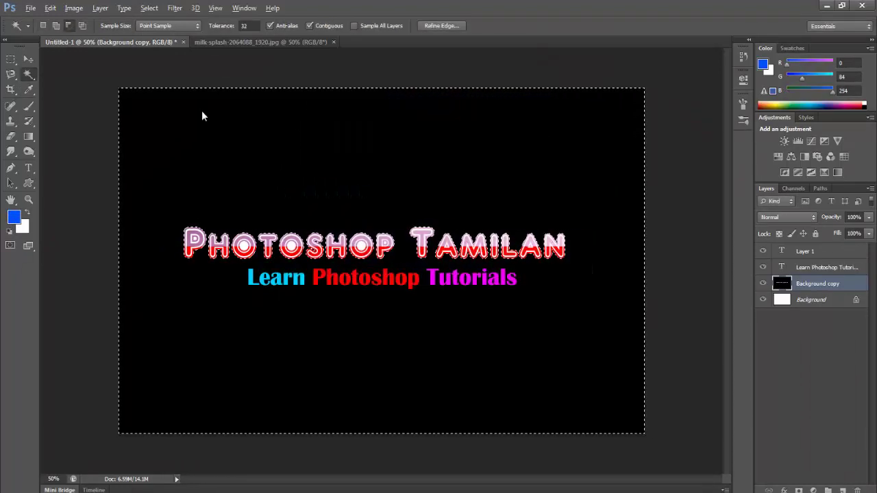
key(alt+BackSpace)
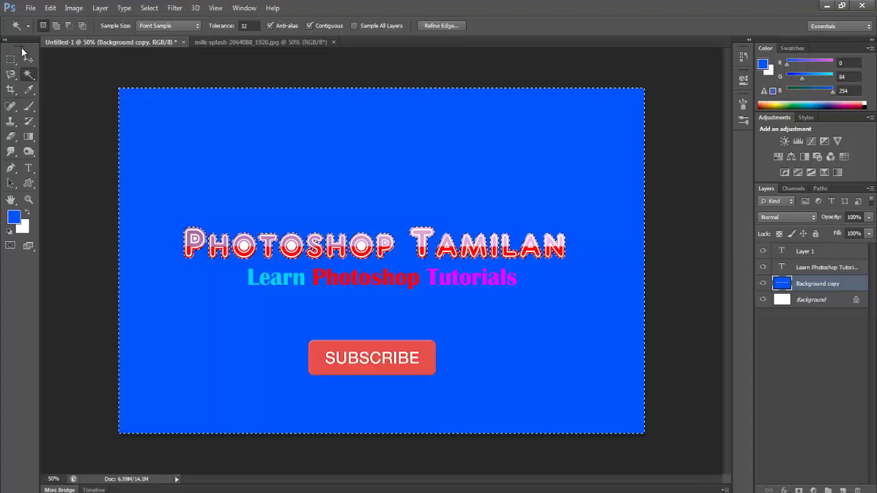
click(26, 60)
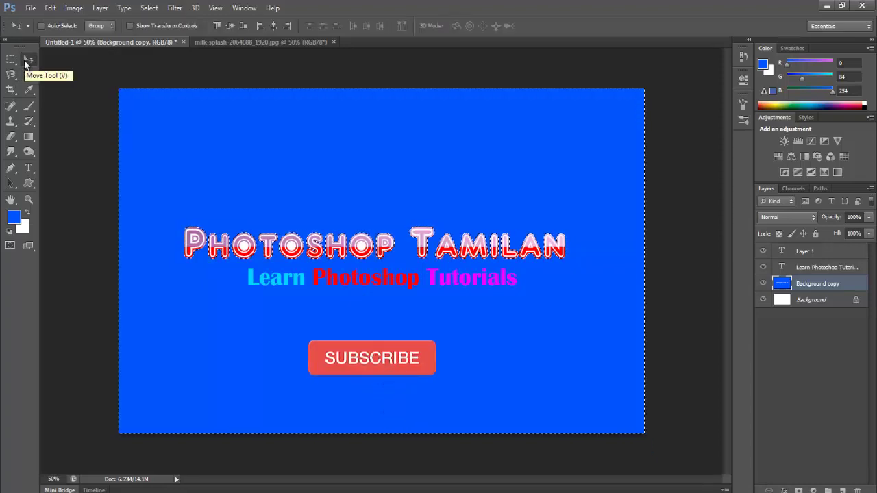
key(ctrl+d)
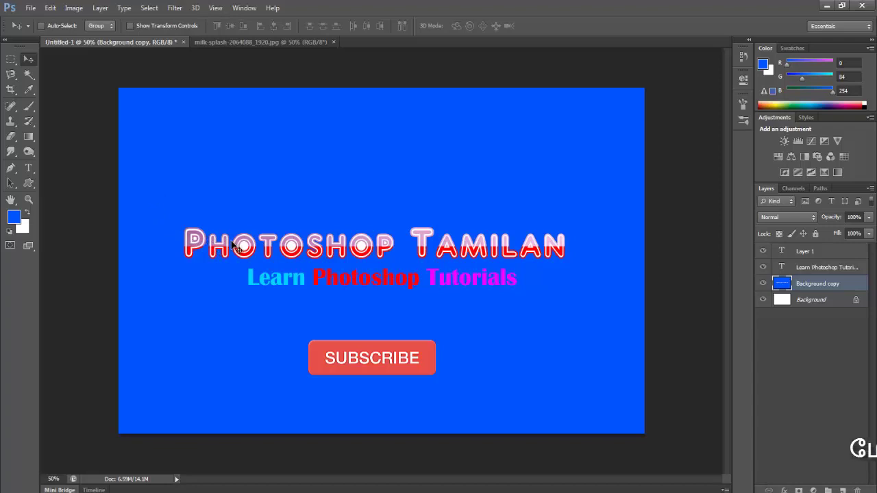
- Magic Wand select the holes inside both O letters
key(w)
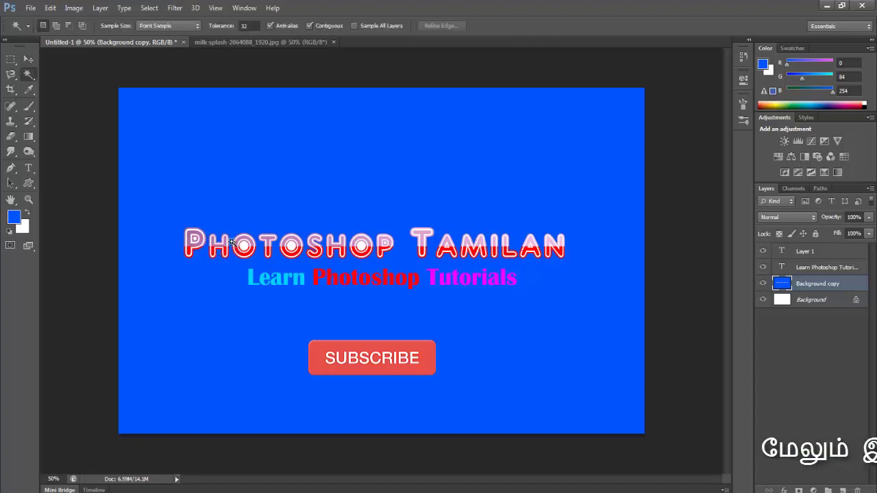
click(243, 247)
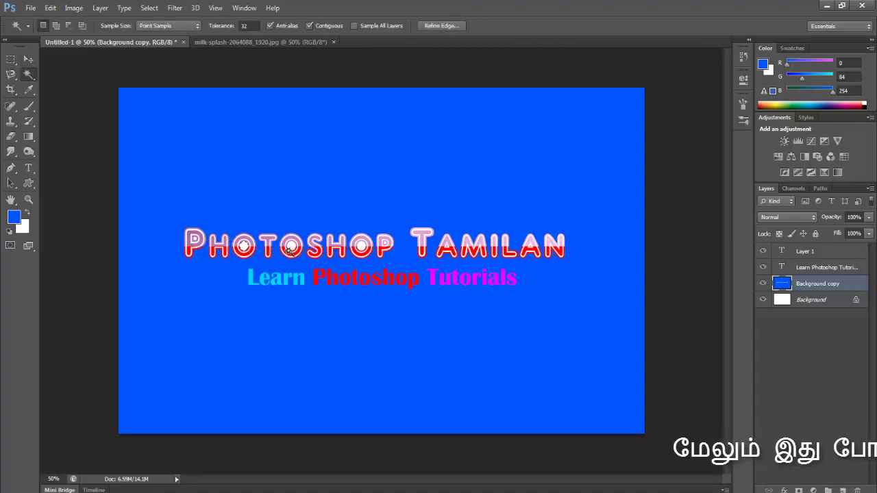
shift+click(292, 245)
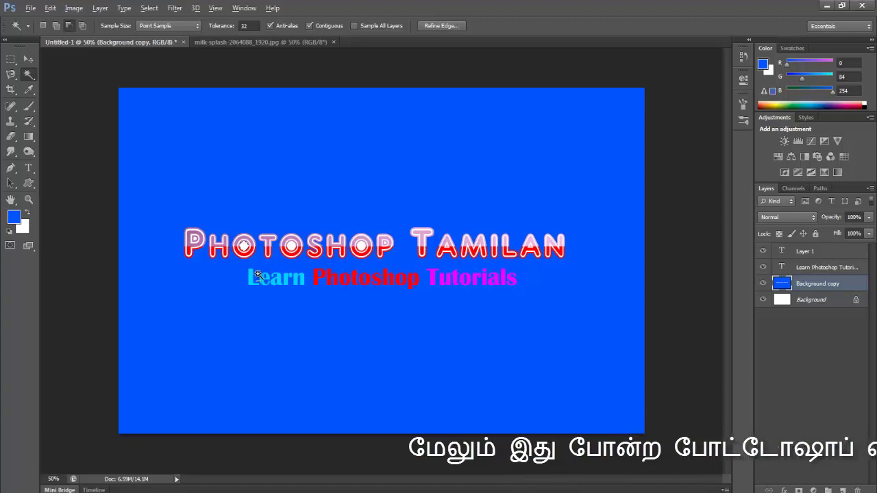
- Check the Background copy layer's visibility and switch to the milk-splash-2064088_1920.jpg document
click(28, 60)
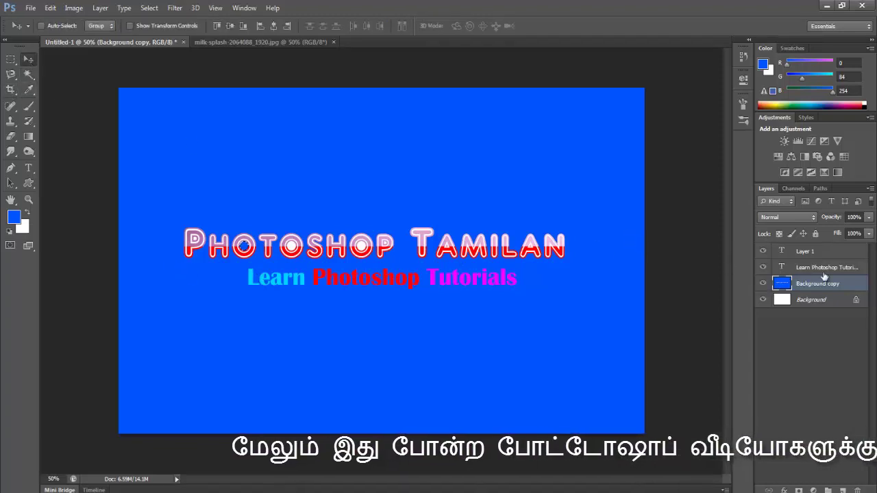
click(763, 284)
click(763, 283)
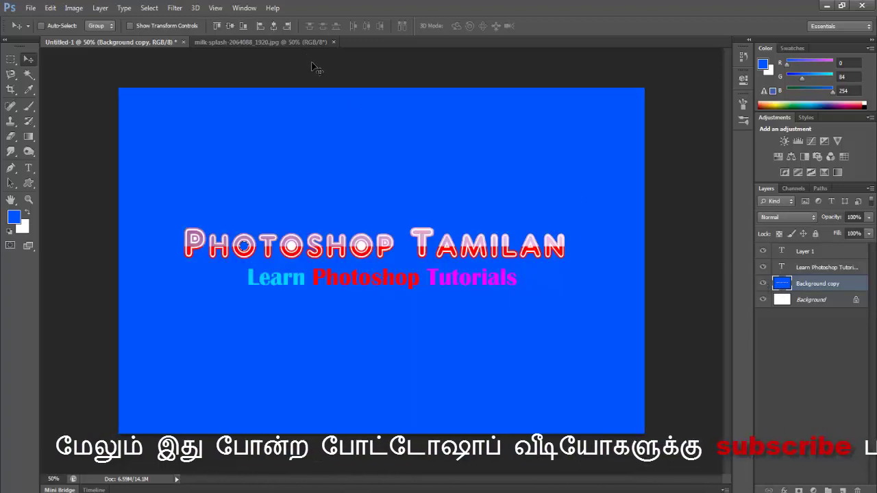
click(219, 40)
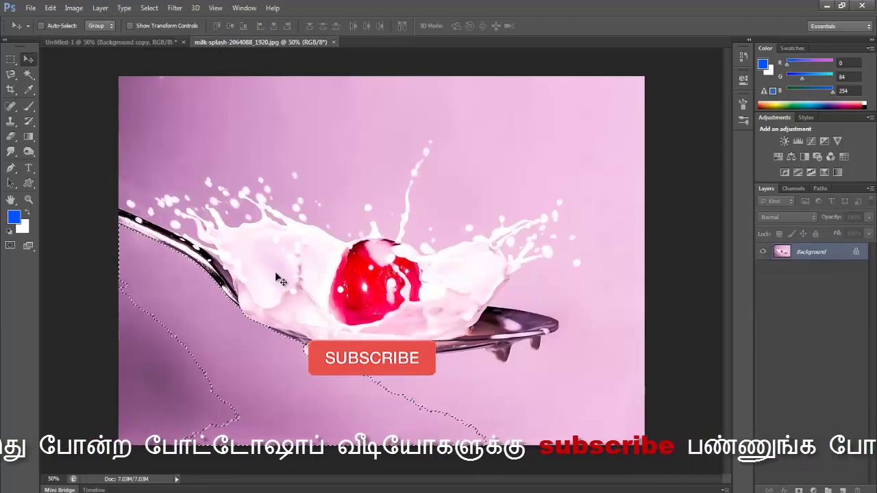
- Drop the spoon selection and switch to the Magic Wand Tool at Tolerance 32, Contiguous
key(ctrl+d)
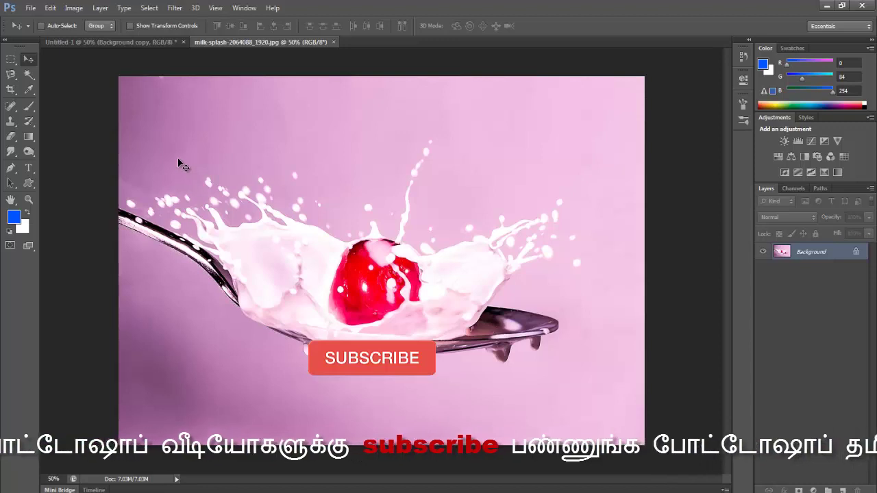
click(28, 76)
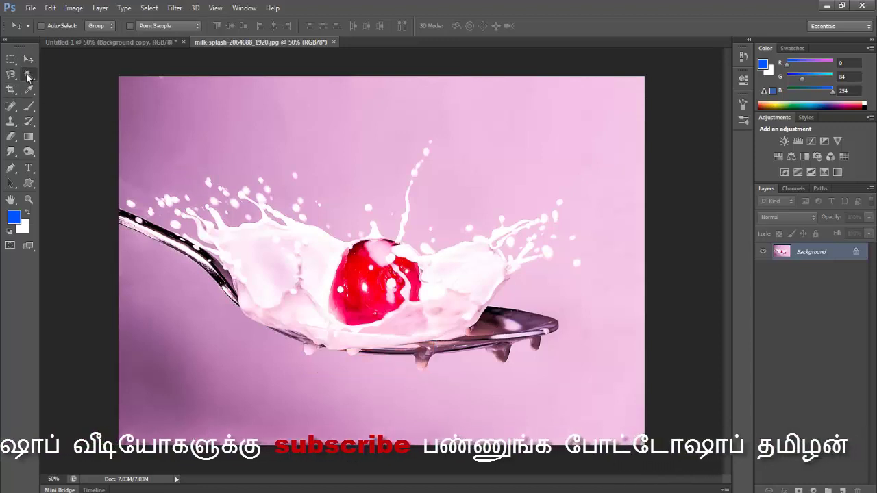
right_click(28, 76)
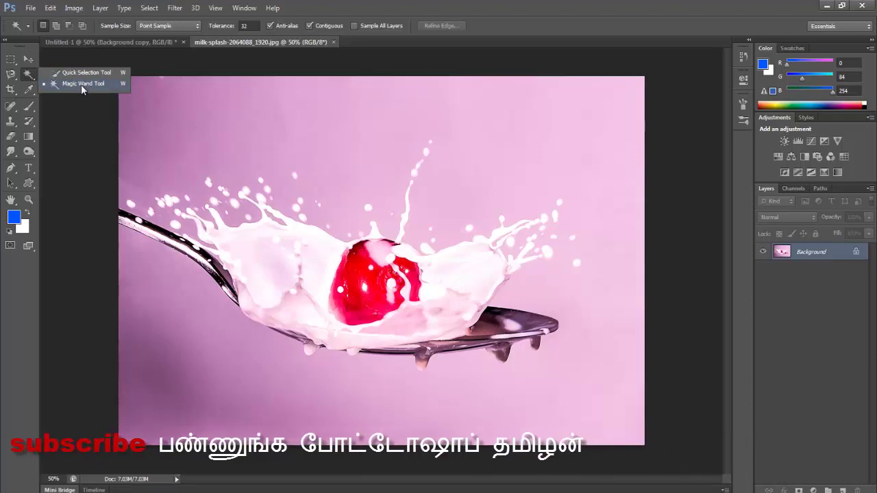
click(122, 84)
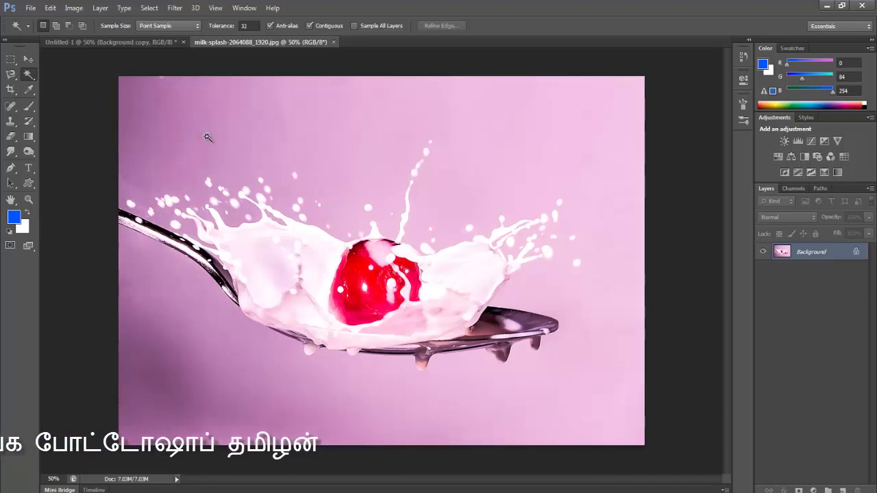
- Magic Wand select the upper-left pink background, test a fill and undo it
click(211, 121)
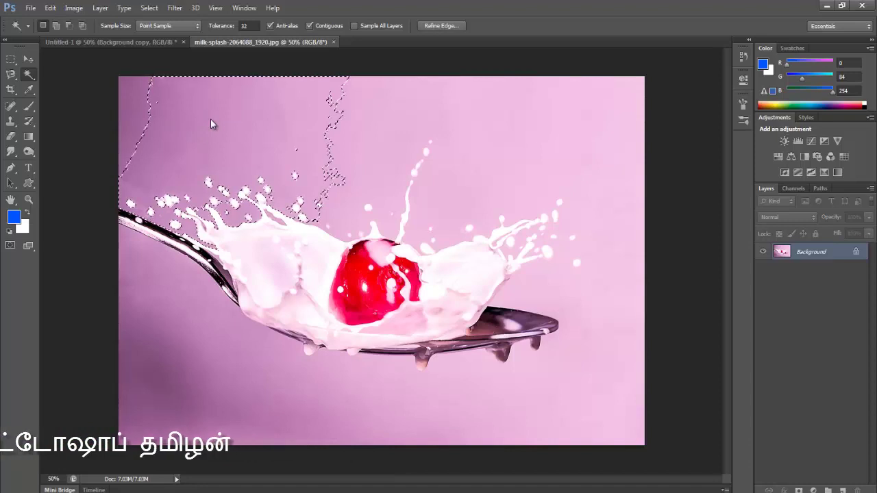
right_click(205, 122)
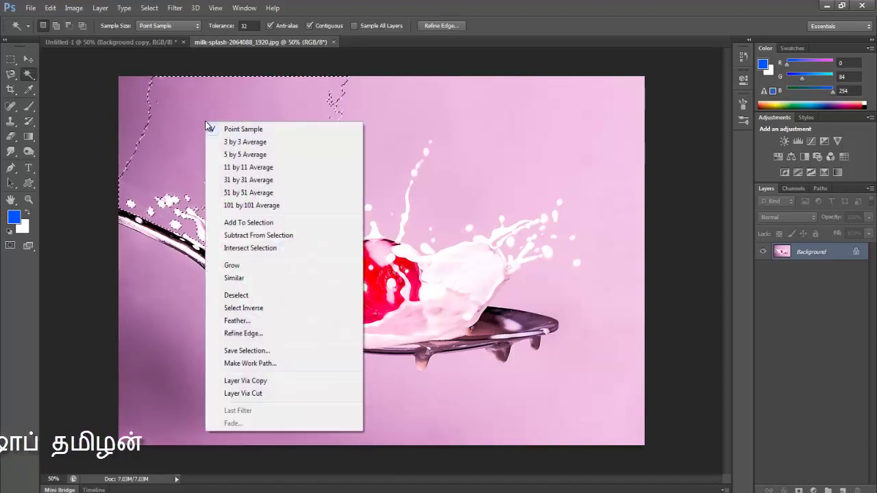
click(184, 114)
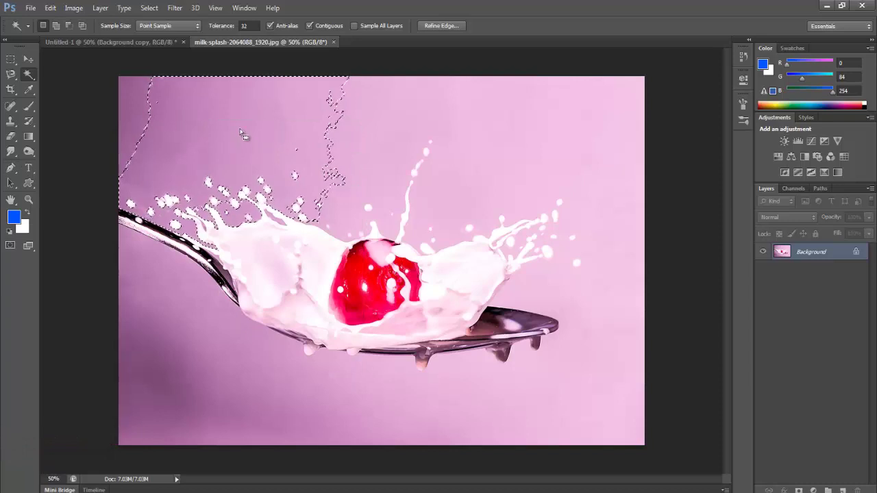
key(alt+BackSpace)
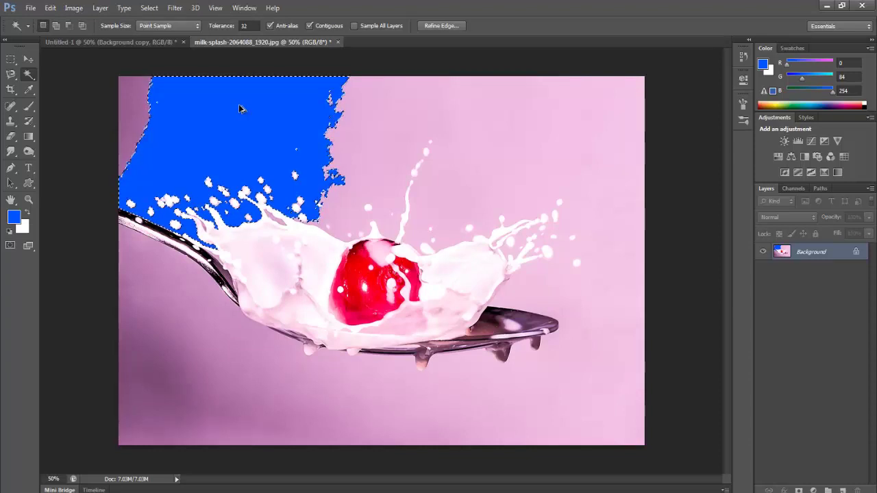
key(ctrl+z)
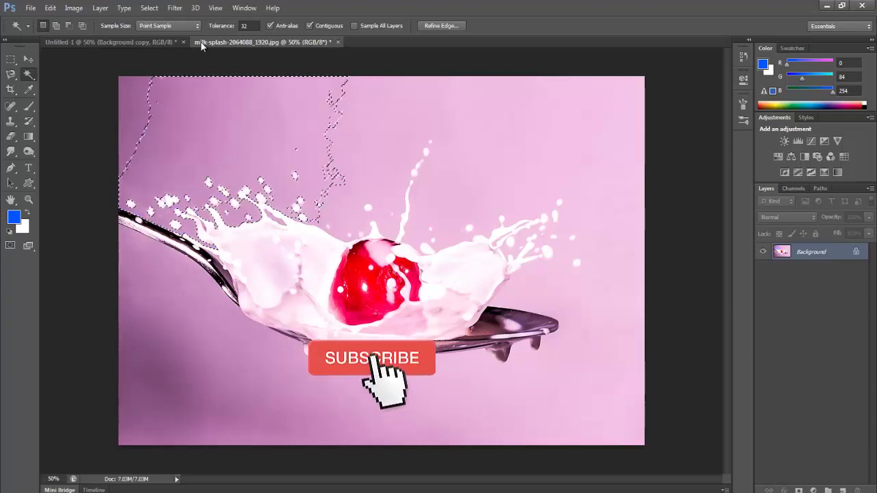
- Convert the Background into Layer 0 and delete the selected upper-left pink area
double_click(827, 254)
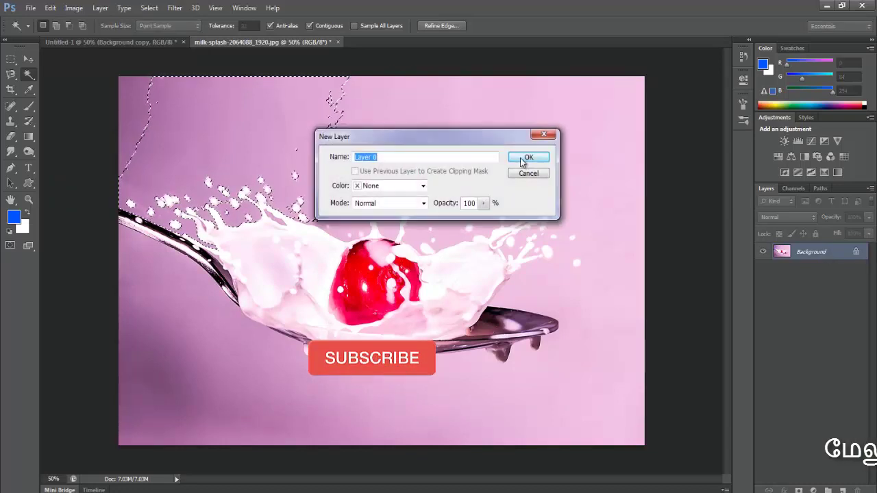
click(527, 159)
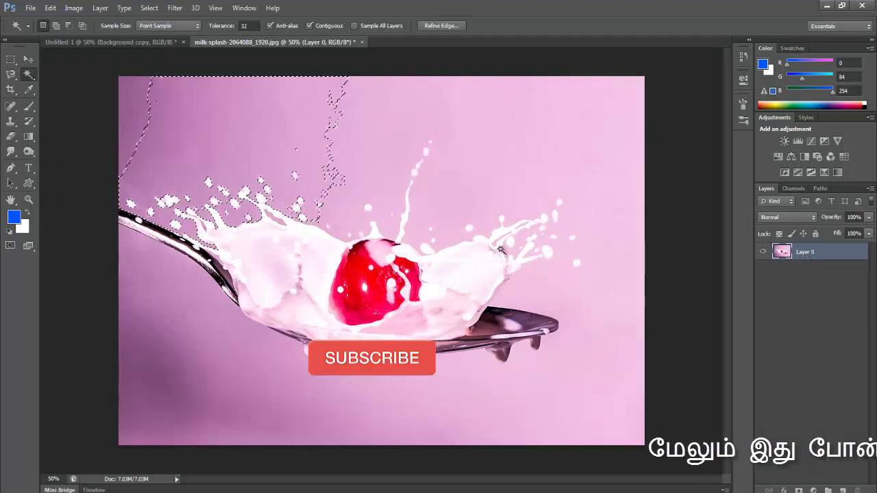
key(Delete)
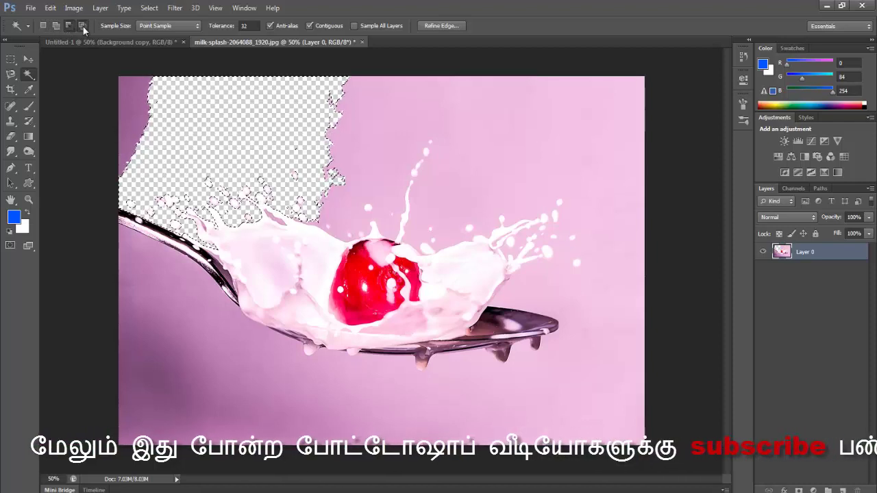
- Set the Magic Wand sample size to 3 by 3 Average and select the pink background around the splash
click(168, 27)
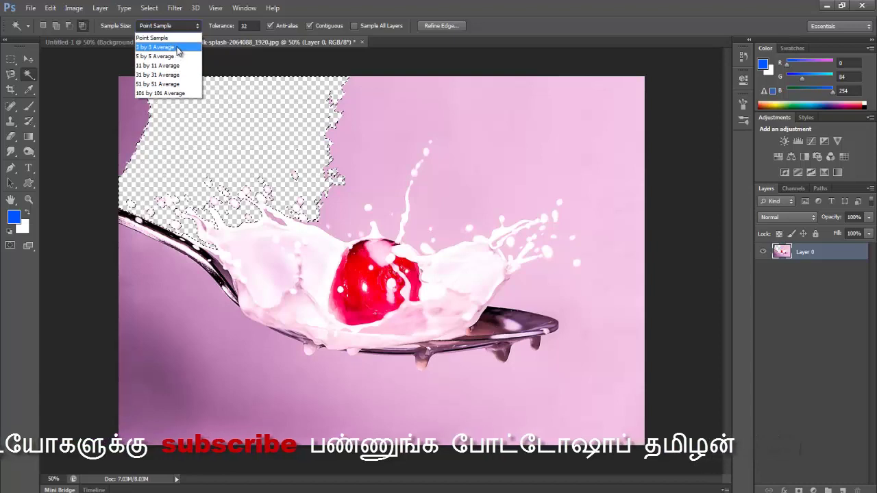
click(155, 47)
click(443, 129)
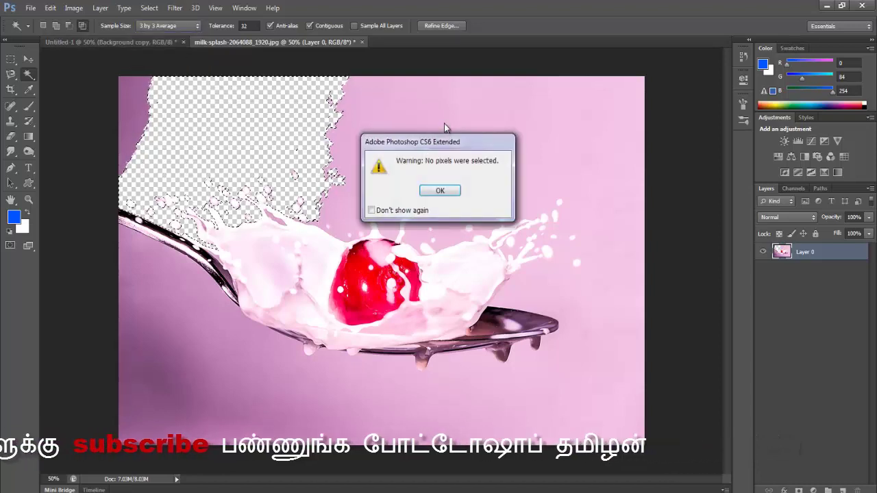
click(440, 190)
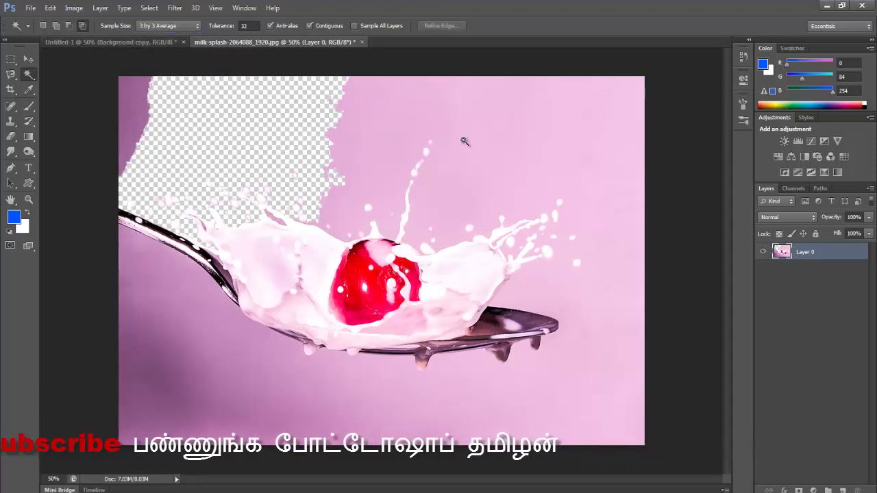
click(463, 141)
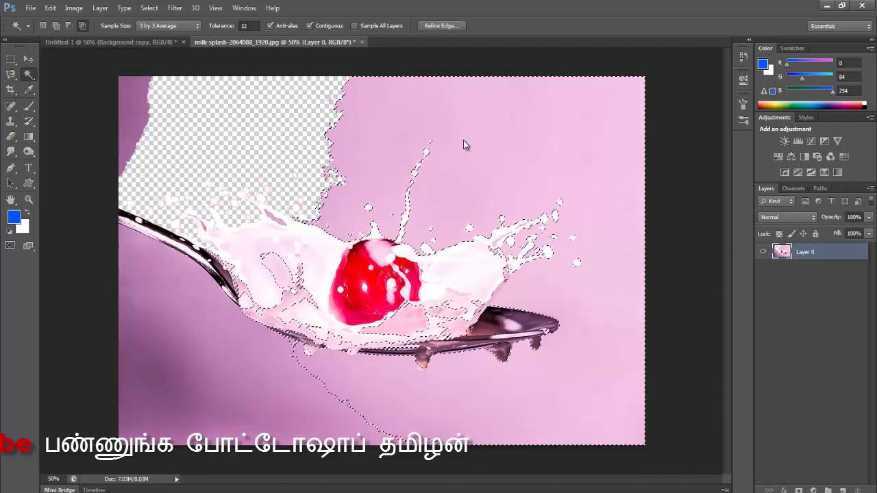
click(170, 26)
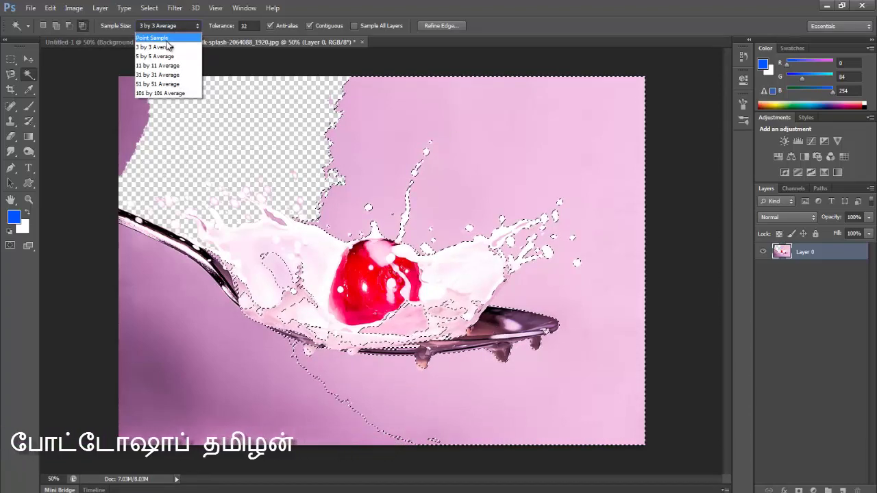
- Set the Magic Wand to Point Sample with Tolerance 100 and drop the selection
click(166, 38)
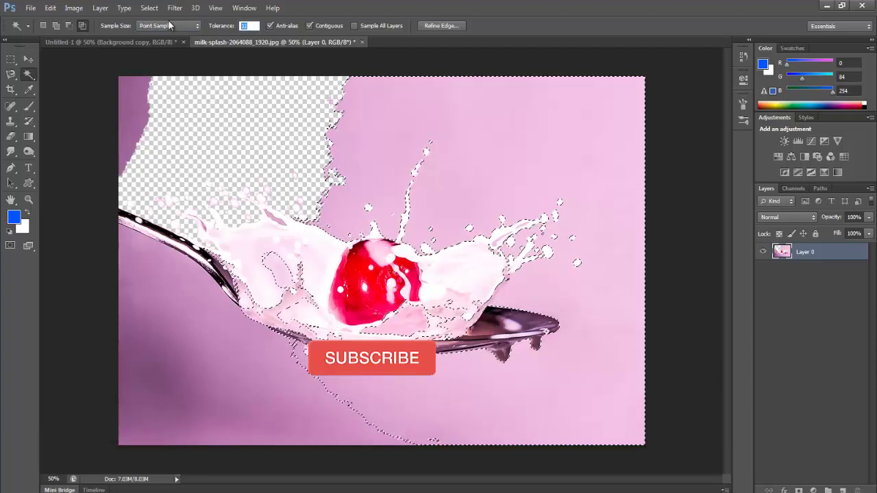
text(100)
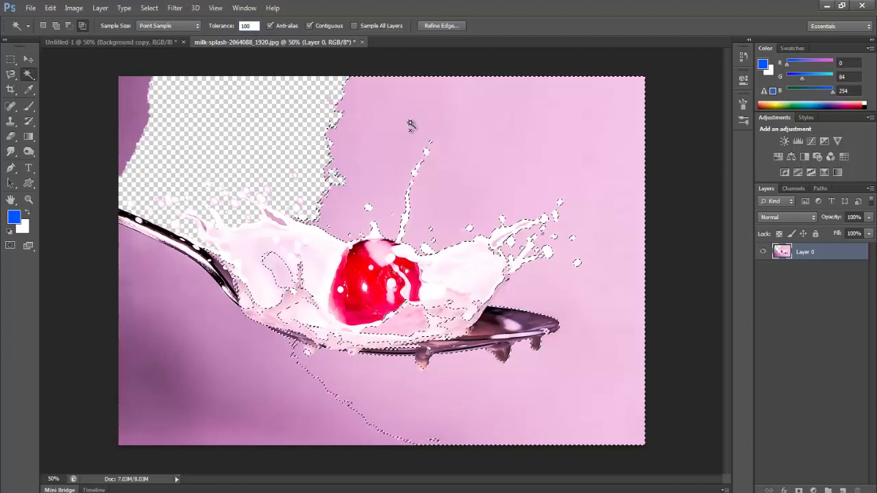
click(28, 60)
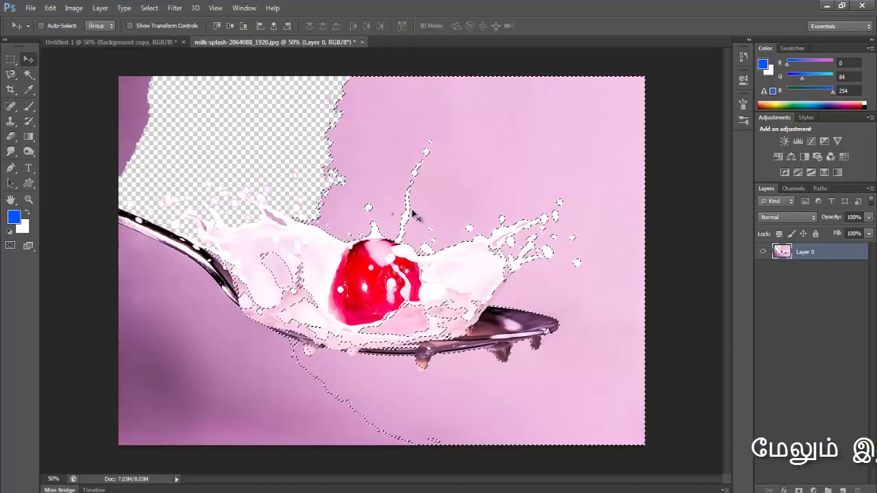
key(ctrl+d)
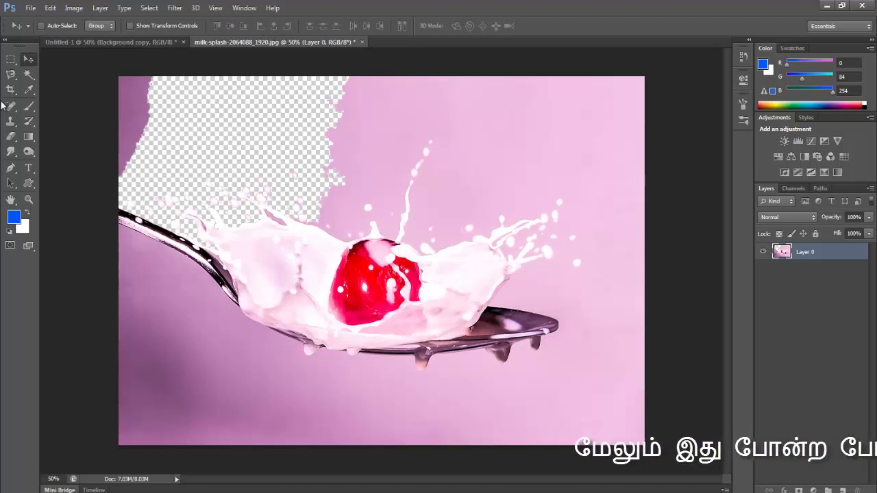
key(w)
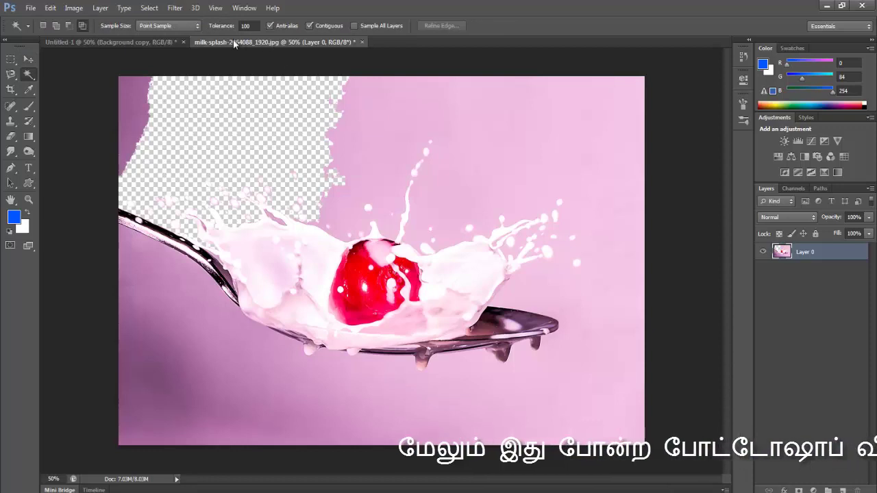
- Select the pink background with the Magic Wand at Tolerance 100
click(254, 25)
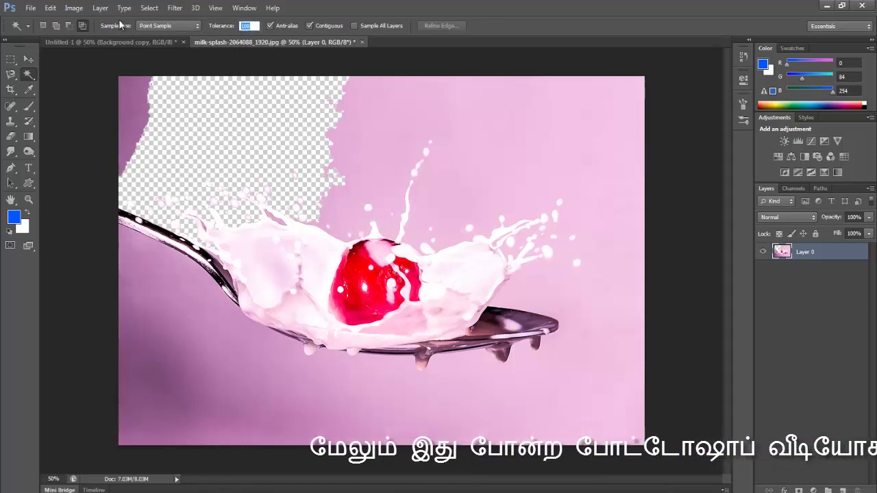
text(100)
key(Return)
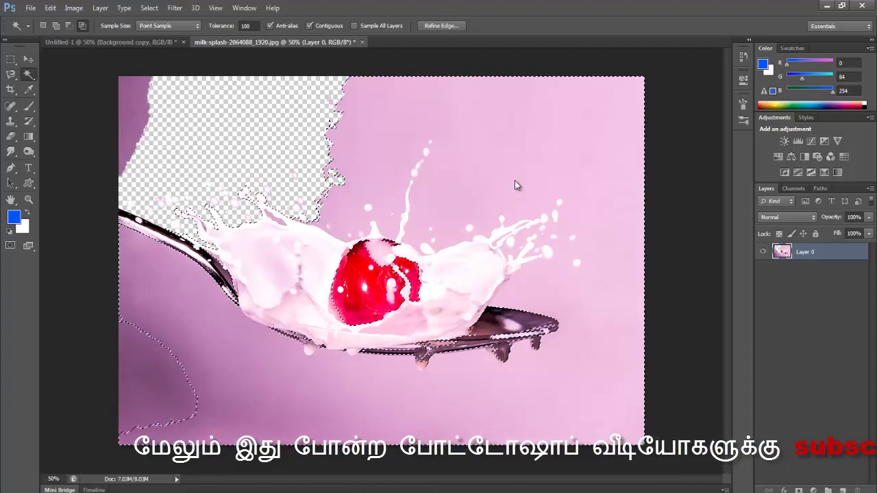
click(148, 293)
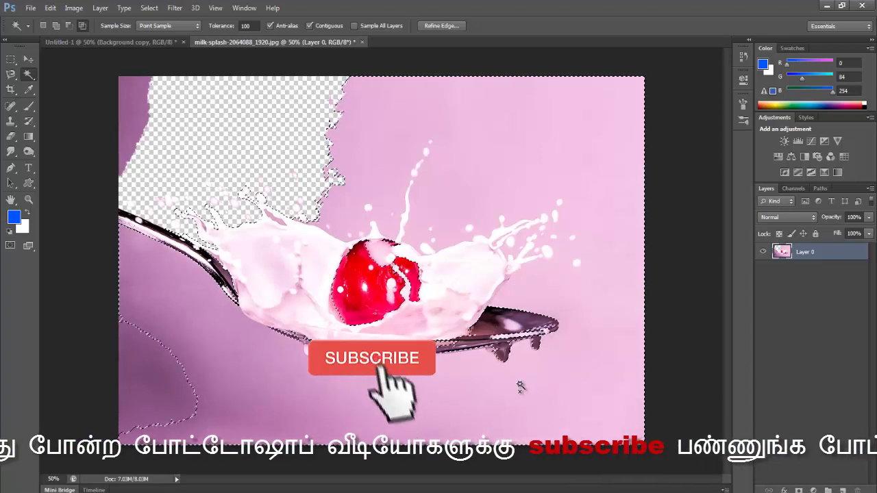
- Reselect the pink background at Tolerance 60
click(248, 25)
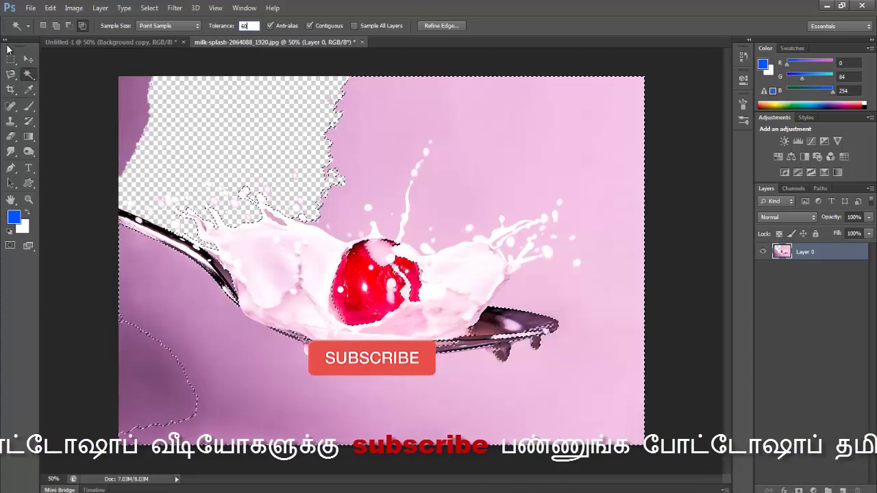
text(60)
key(ctrl+d)
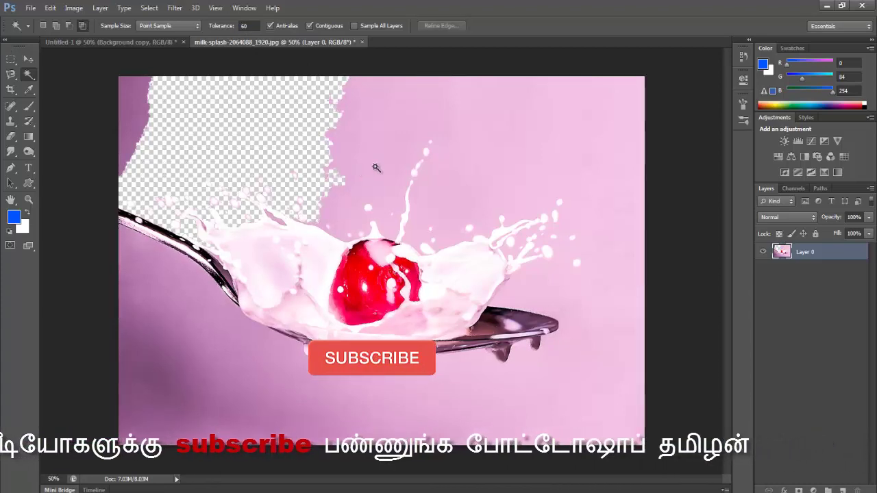
click(403, 128)
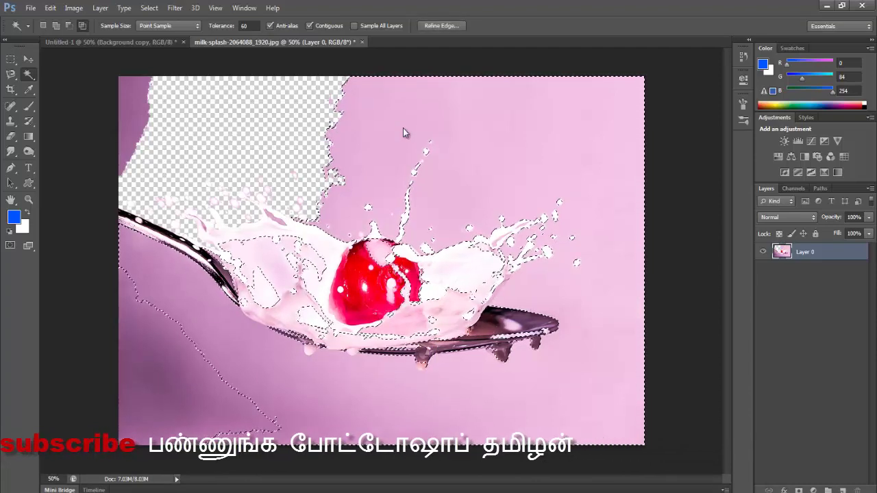
- Set the Magic Wand tolerance back to 32
click(248, 26)
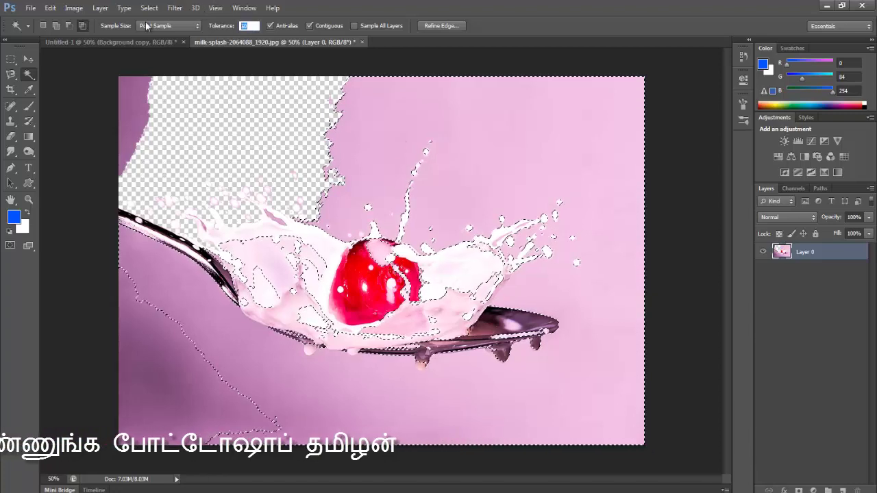
text(32)
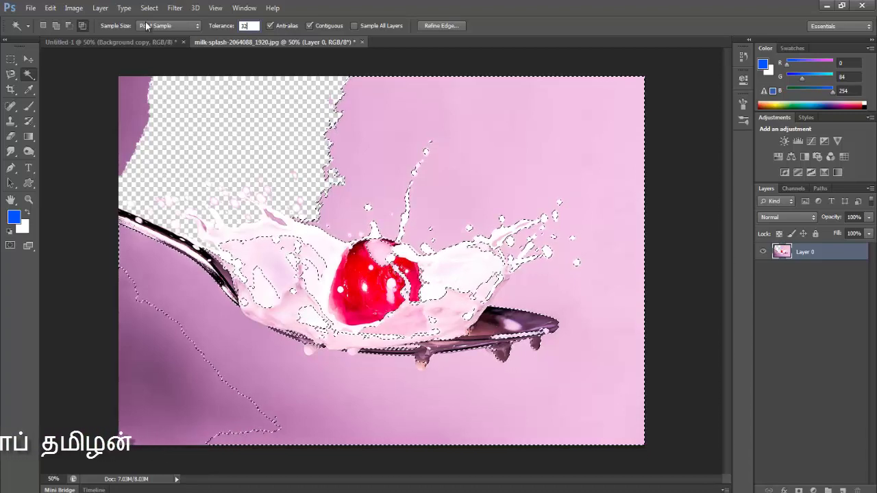
key(Return)
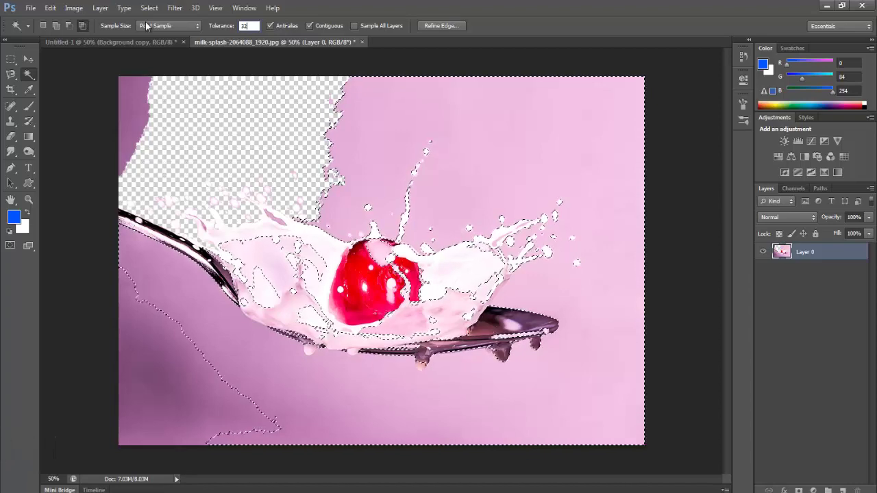
- Deselect the pink background around the splash with Ctrl+D
key(ctrl+d)
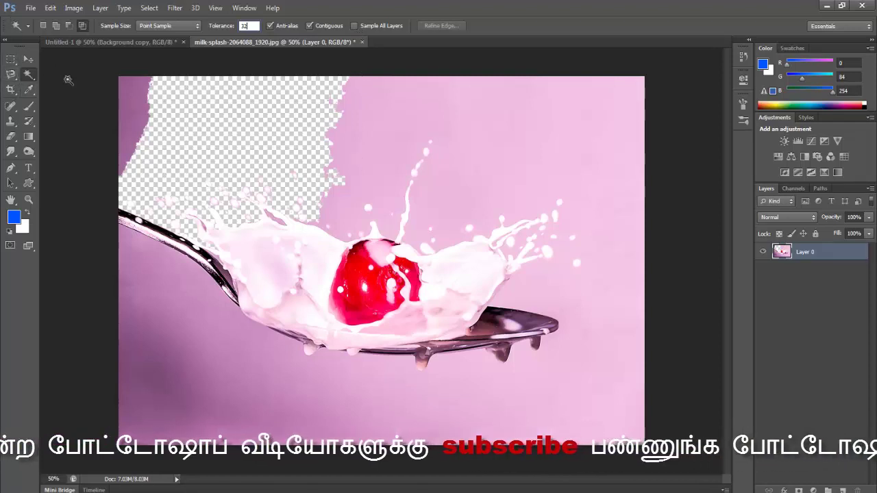
- Magic Wand-select the pink background below the spoon at Tolerance 32, after dismissing a no-pixels warning
click(198, 278)
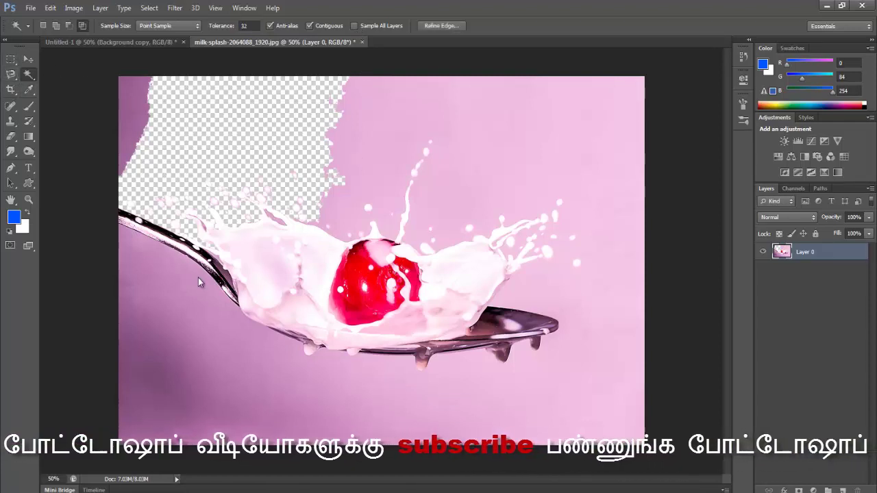
click(148, 358)
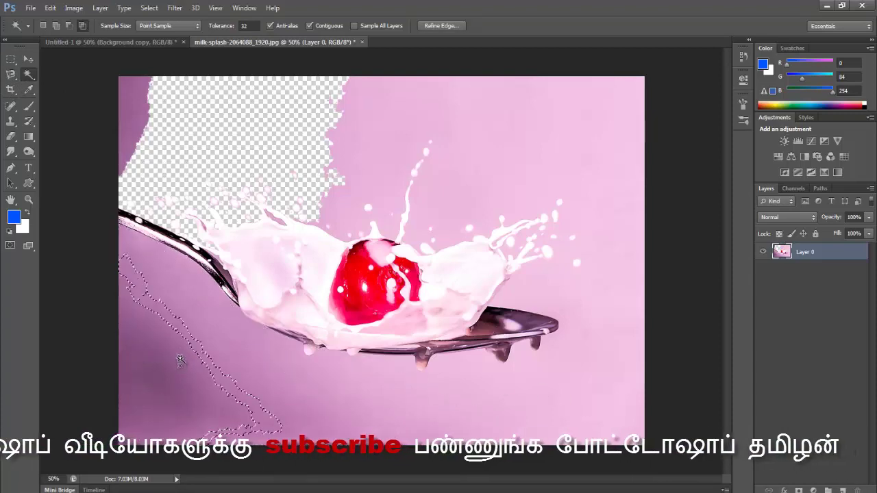
click(149, 358)
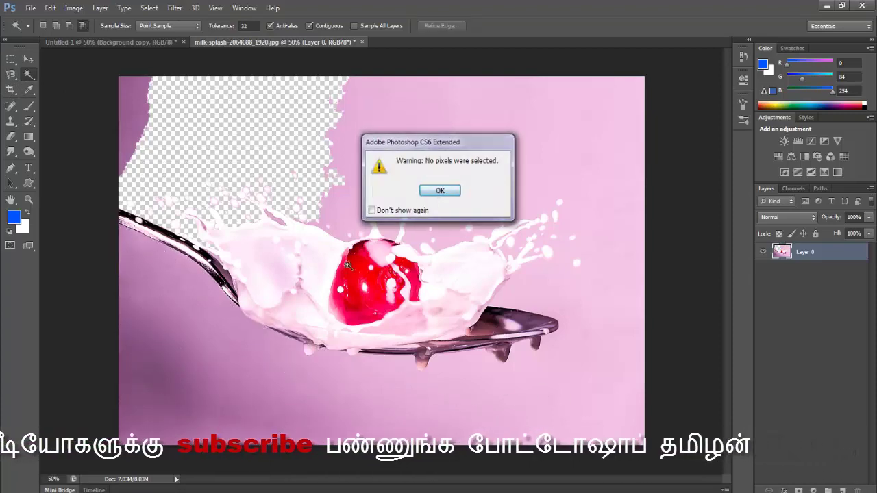
key(Return)
click(203, 336)
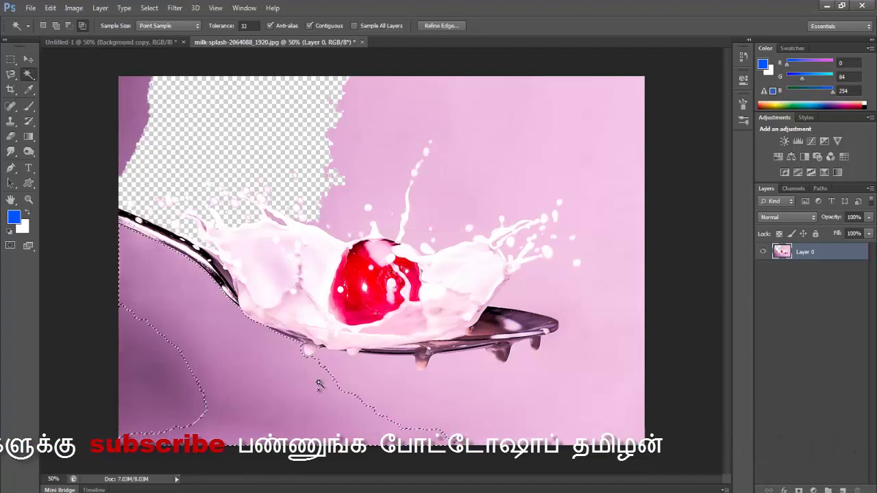
right_click(284, 375)
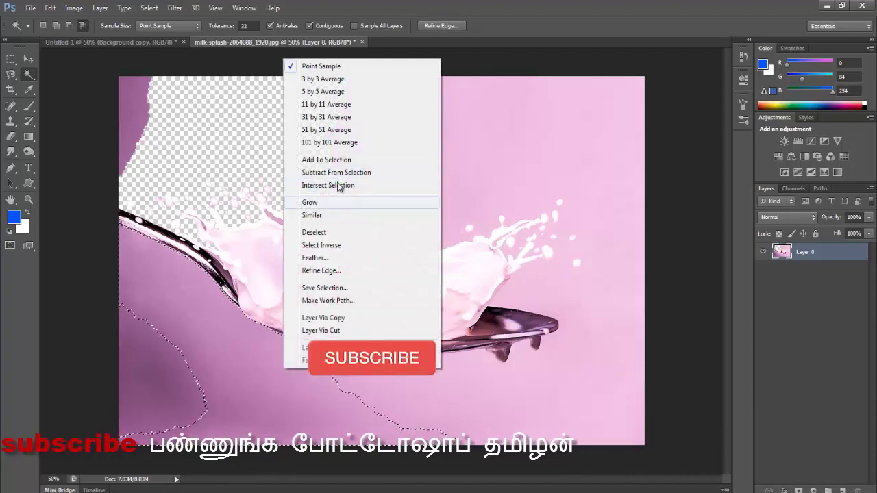
- Feather the below-spoon selection by 0.5 pixels and delete it to transparency
click(341, 257)
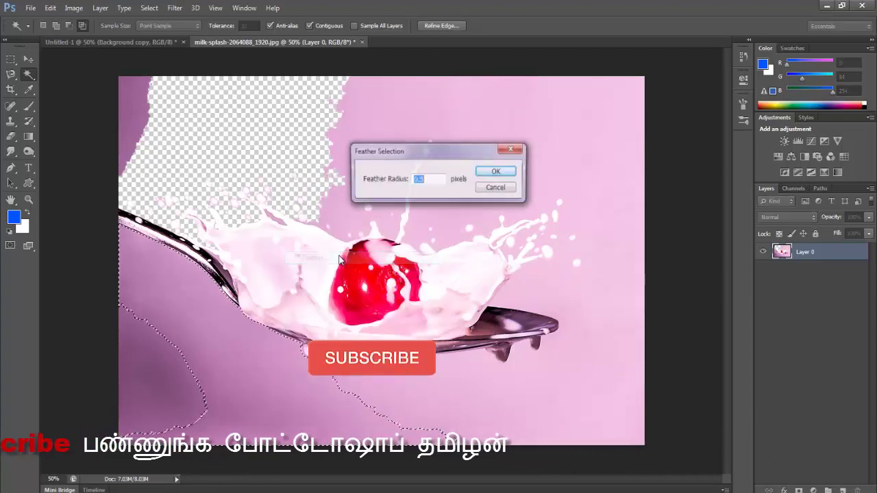
click(510, 172)
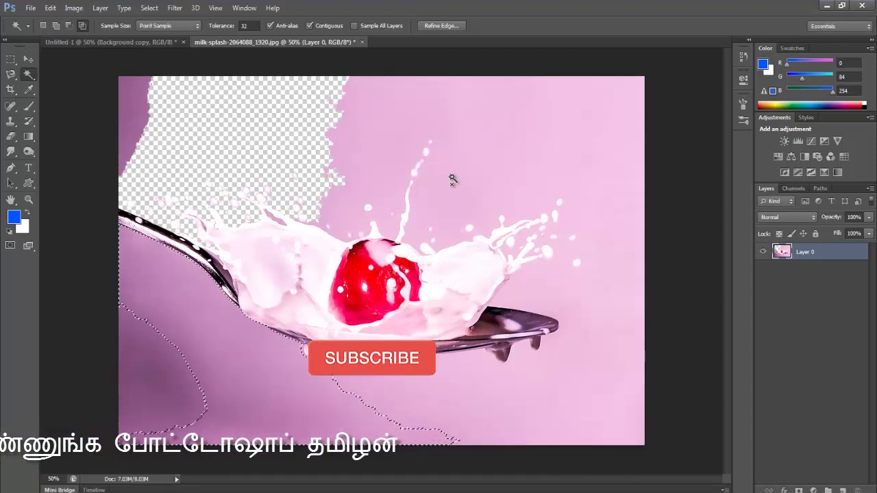
key(Delete)
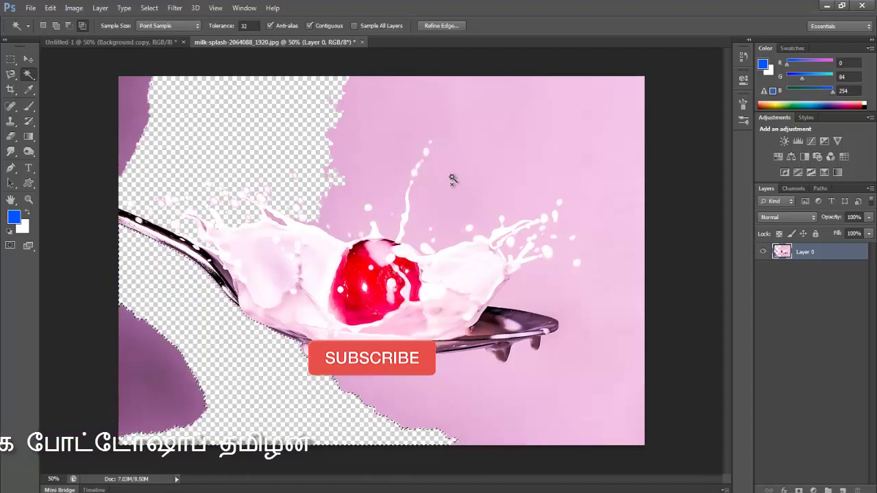